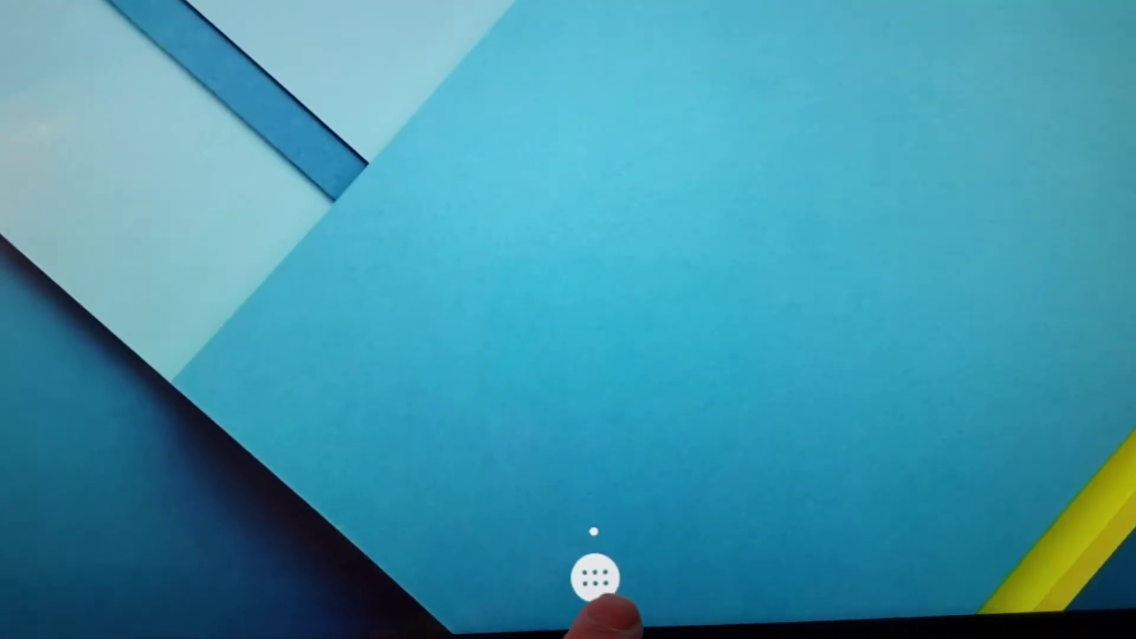
# Step: Show all installed apps, including Browser, Camera, Clock, iFit Cardio and Settings
pyautogui.click(595, 578)
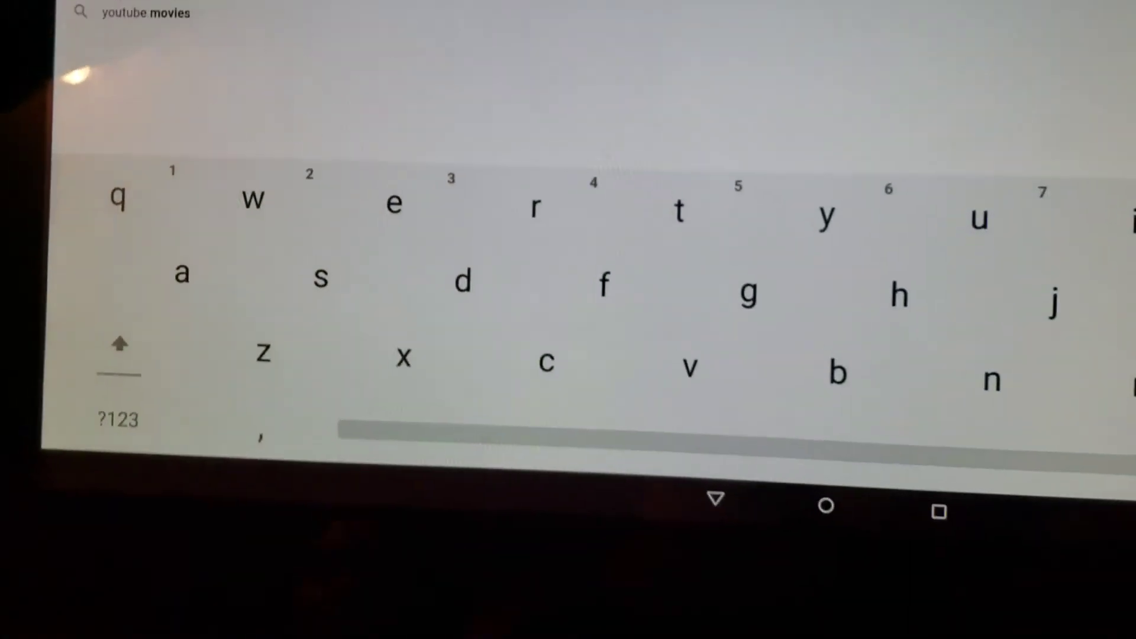
# Step: Submit the YouTube search to load Google's results with video trailers and the Play listing
pyautogui.press('Return')
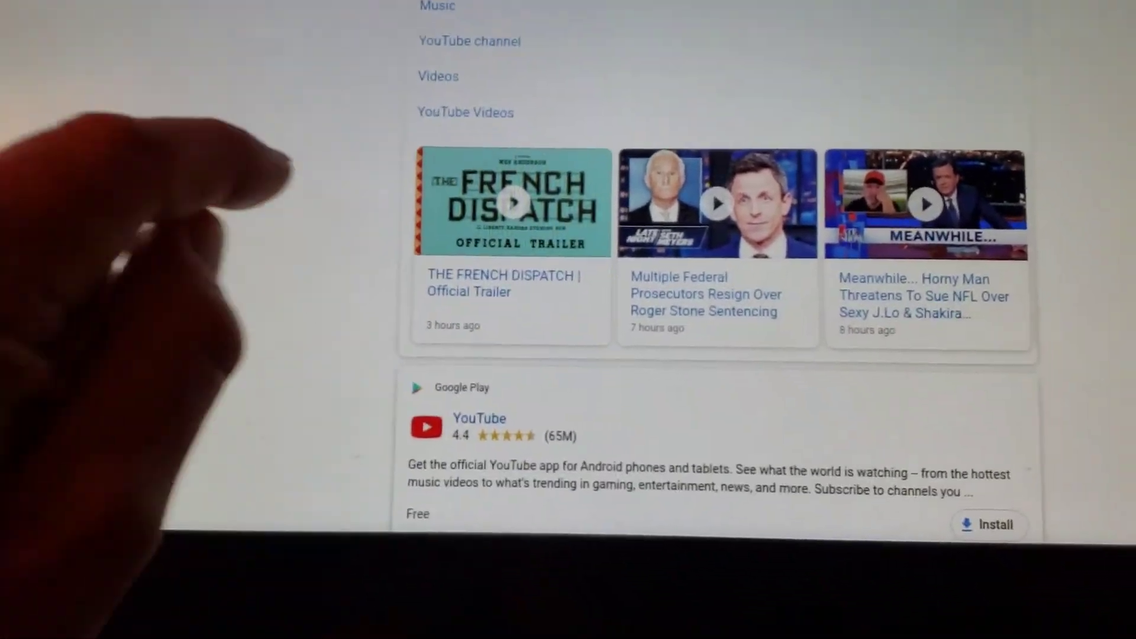